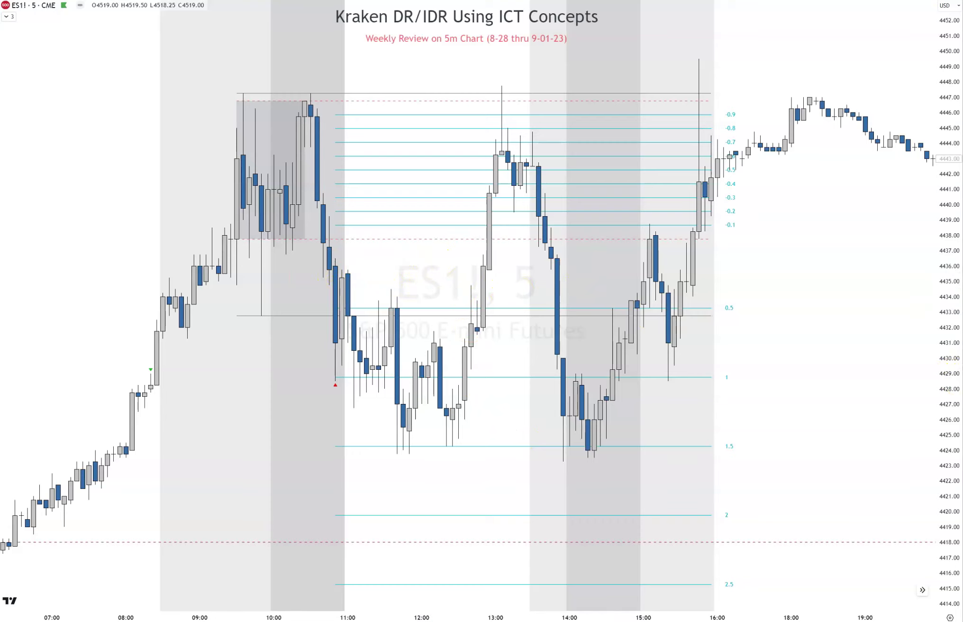
# Restore the trade-setup rules note and place it over the Monday chart between 14:00 and 19:55, with its upper edge at 4431.00
pyautogui.hotkey('ctrl', 'z')
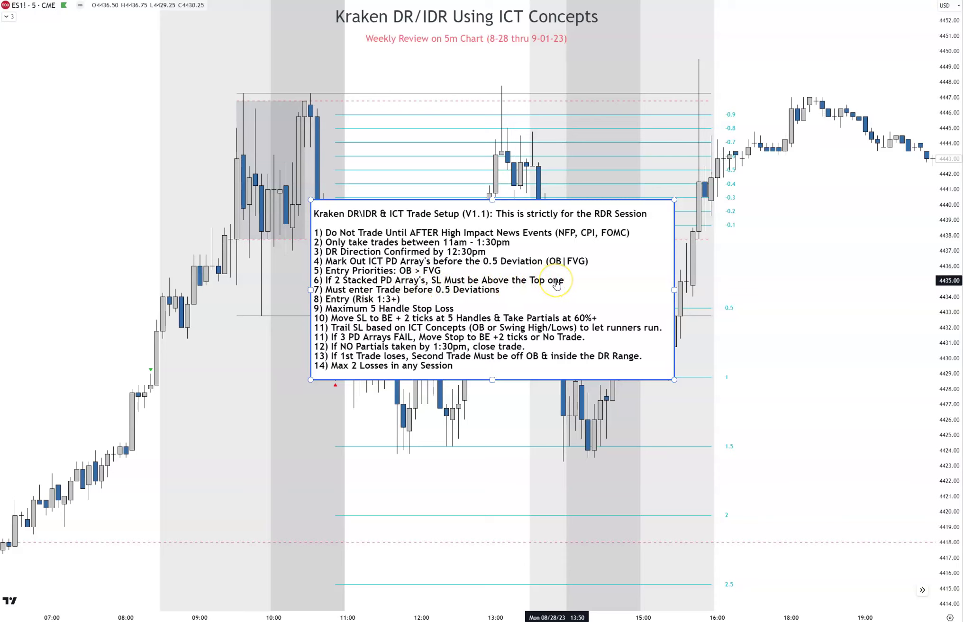
pyautogui.click(530, 296)
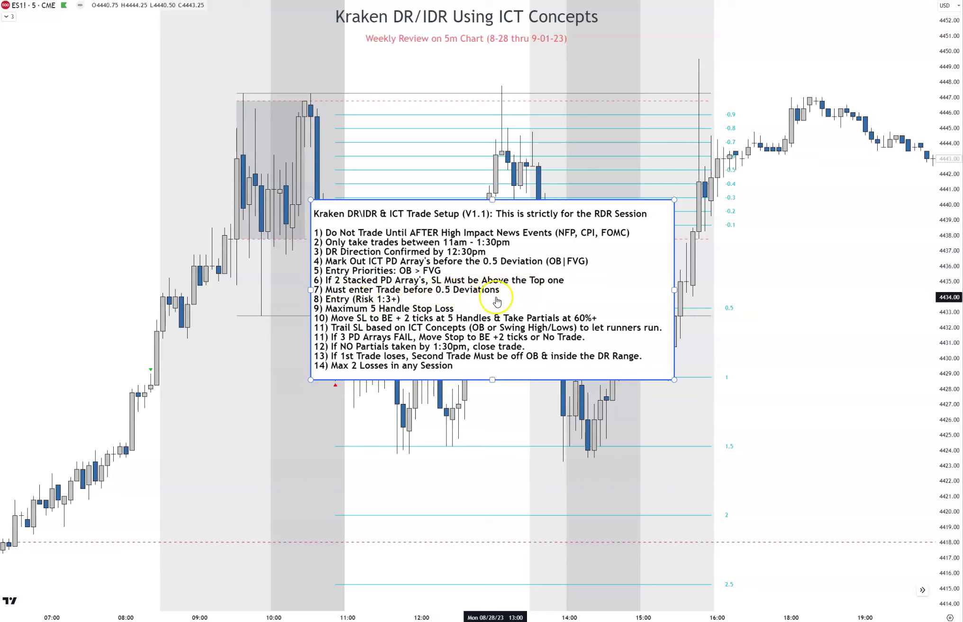
pyautogui.moveTo(497, 253); pyautogui.dragTo(498, 116)
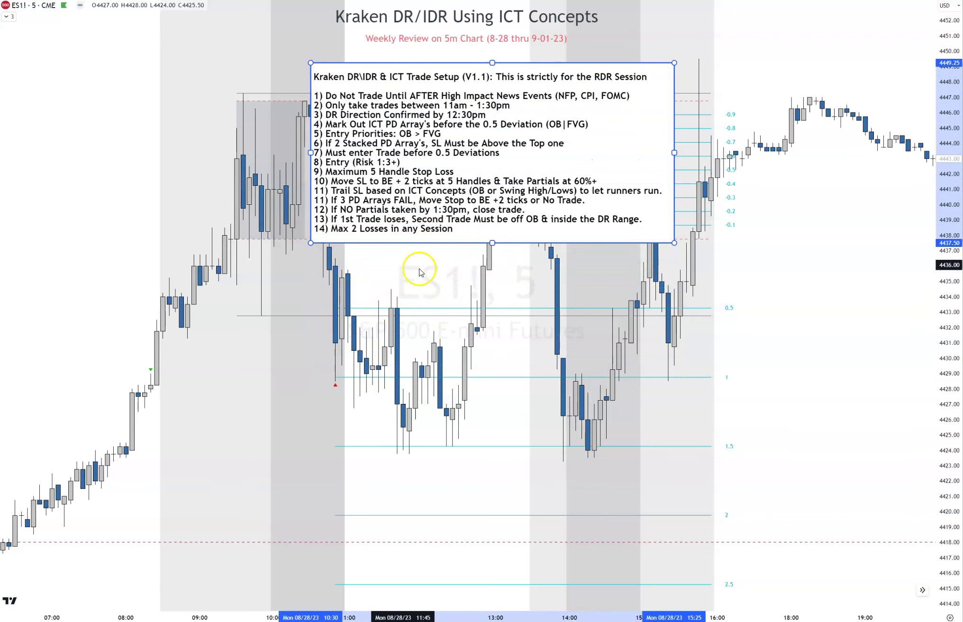
pyautogui.moveTo(477, 156); pyautogui.dragTo(465, 296)
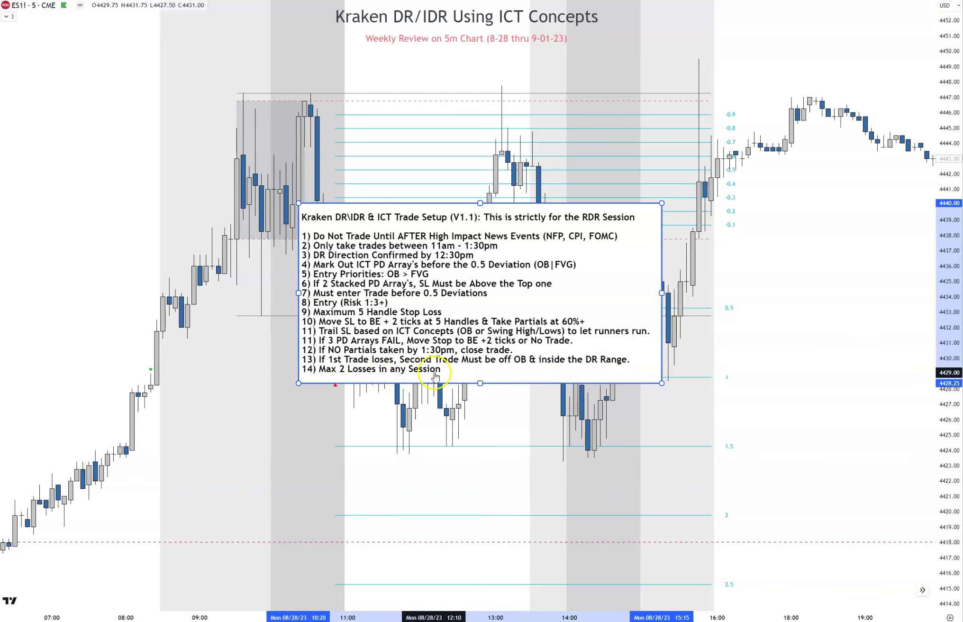
pyautogui.moveTo(443, 303); pyautogui.dragTo(715, 418)
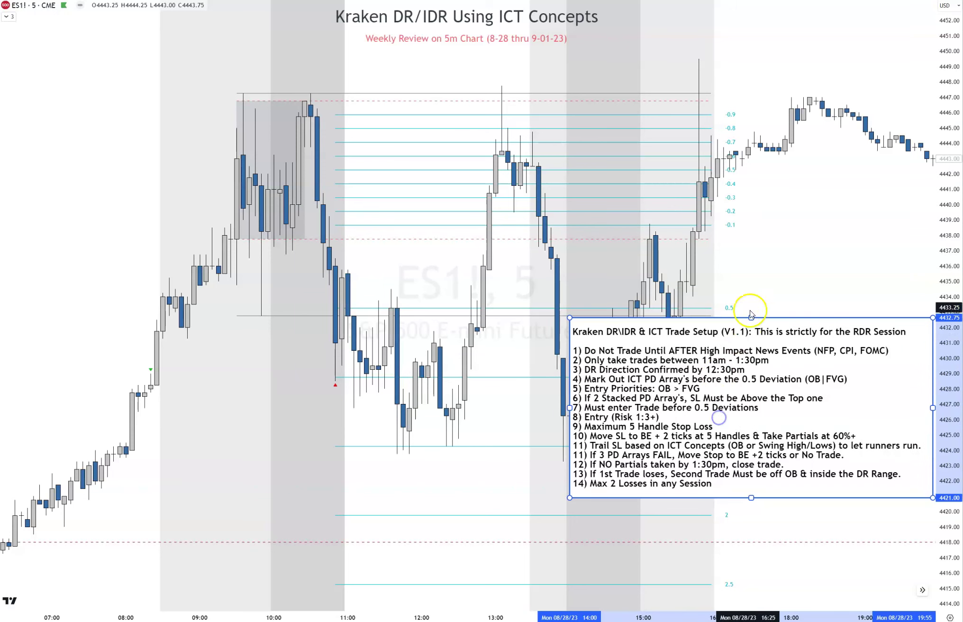
pyautogui.click(753, 289)
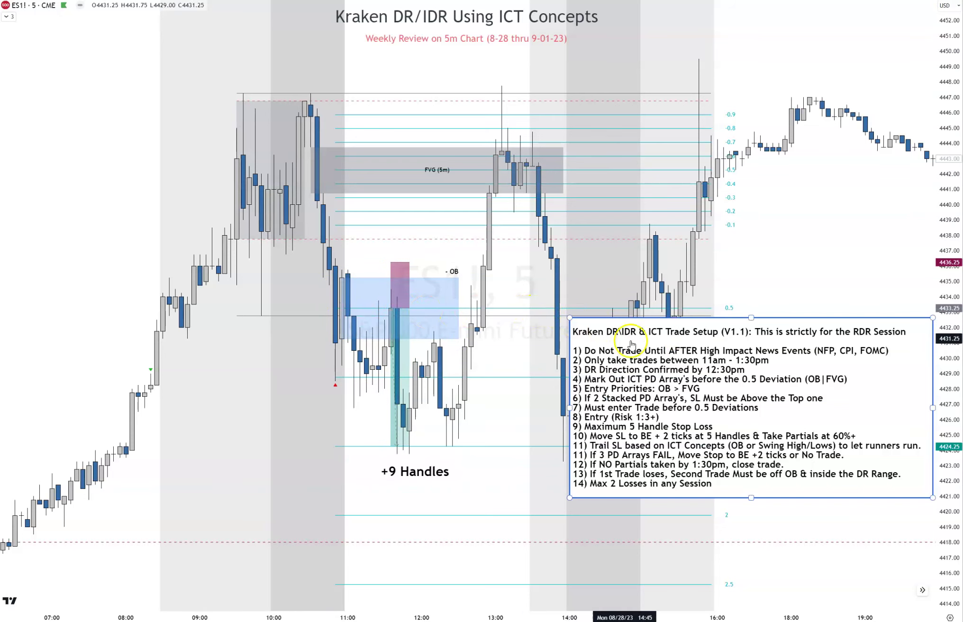
pyautogui.moveTo(757, 383); pyautogui.dragTo(758, 410)
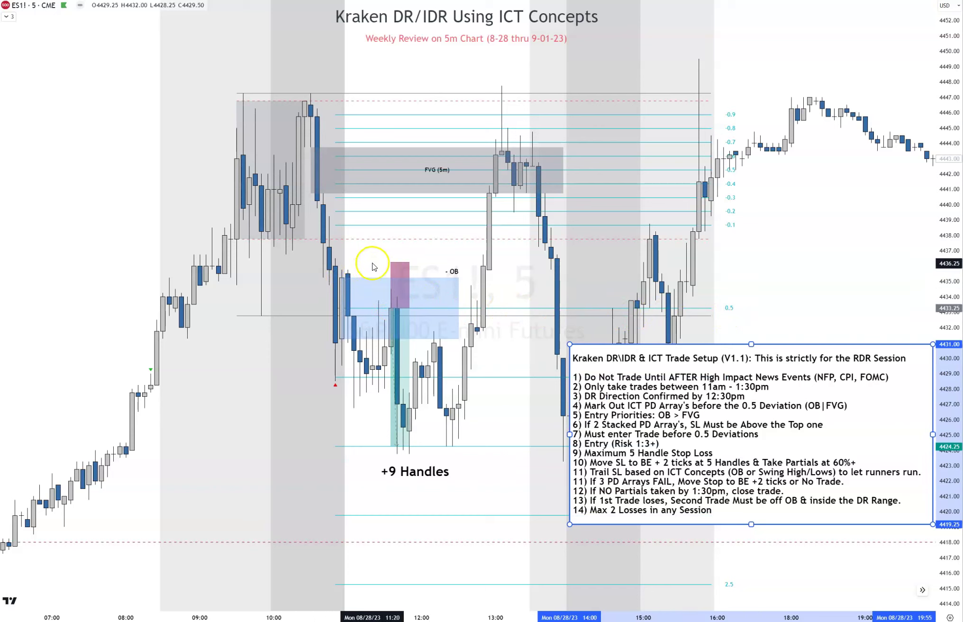
# Examine Monday's short trade at the bearish order block and the 5m FVG above it against the setup rules
pyautogui.moveTo(399, 269)
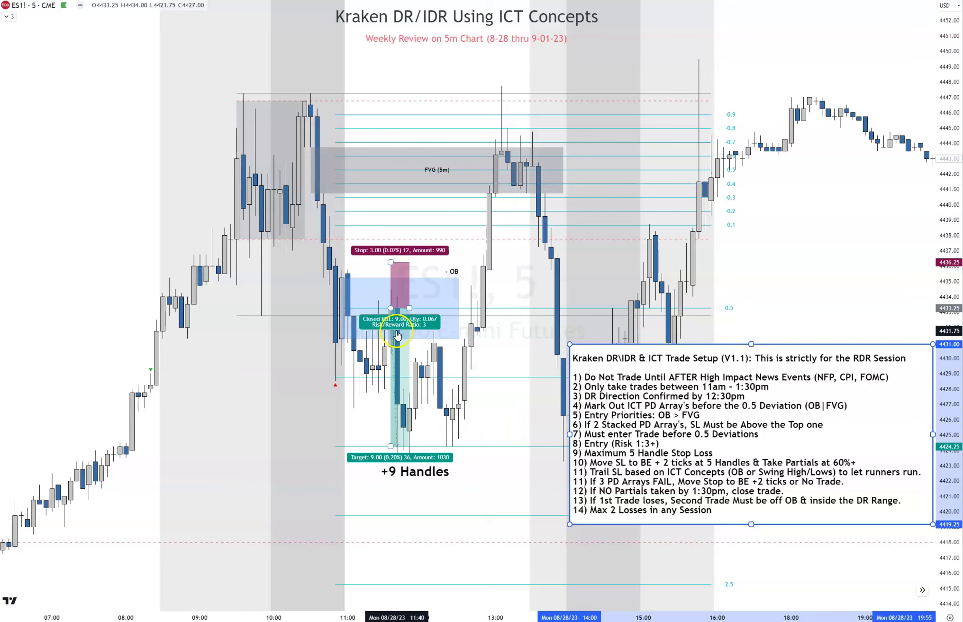
pyautogui.click(510, 418)
pyautogui.click(506, 169)
pyautogui.click(397, 209)
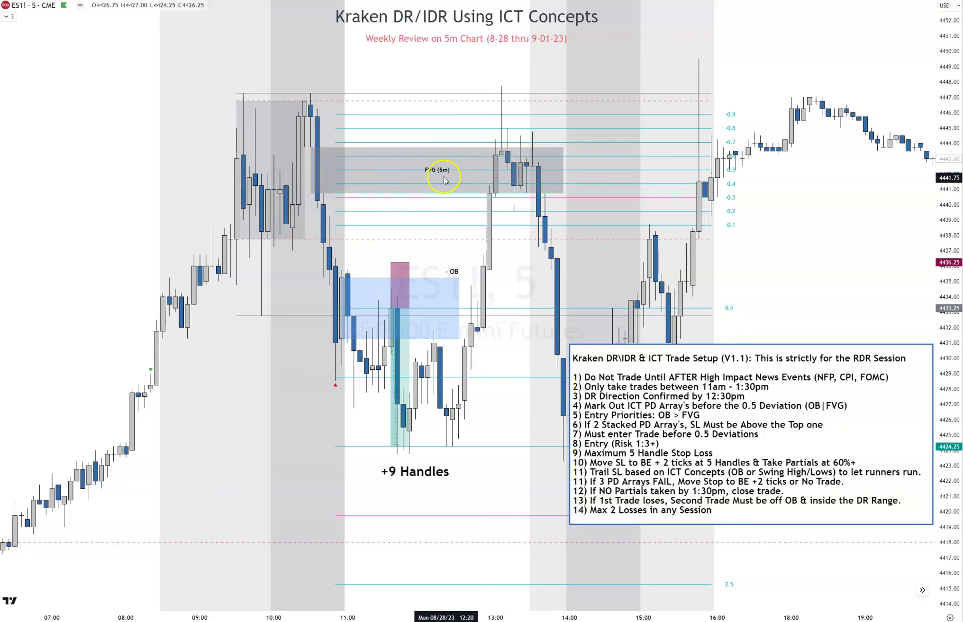
pyautogui.click(504, 174)
pyautogui.click(409, 310)
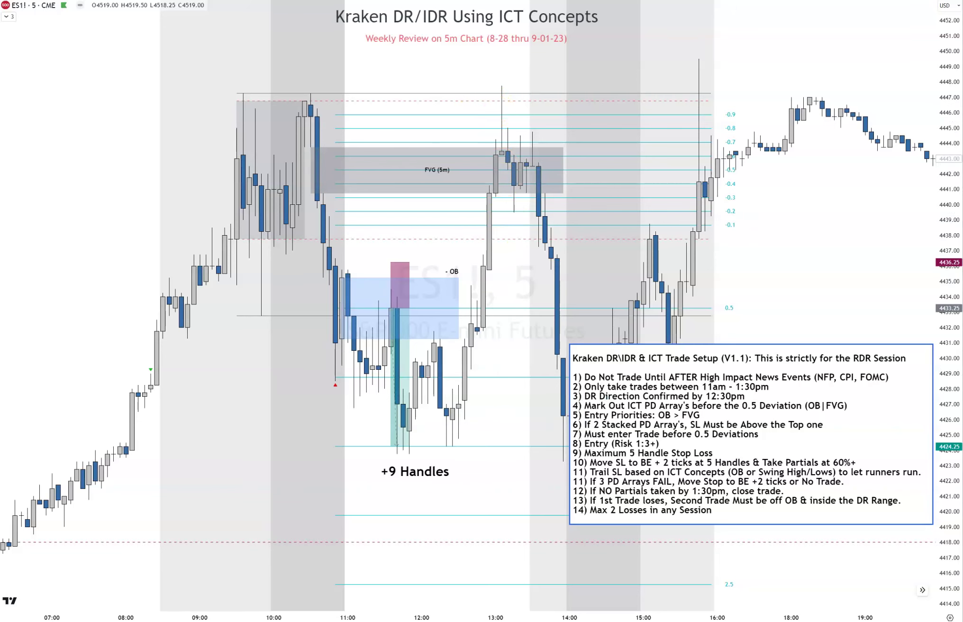
# Try a one-bar-wide short position at Monday's 5m FVG with entry 4442.25 and stop 4447.25, and delete it
pyautogui.click(489, 174)
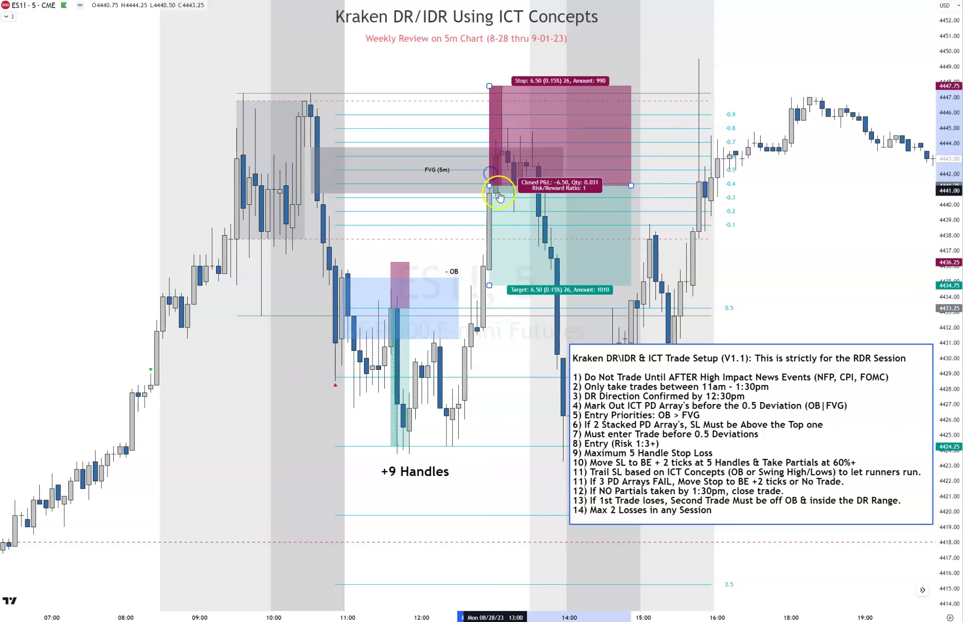
pyautogui.moveTo(520, 218); pyautogui.dragTo(521, 213)
pyautogui.click(491, 80)
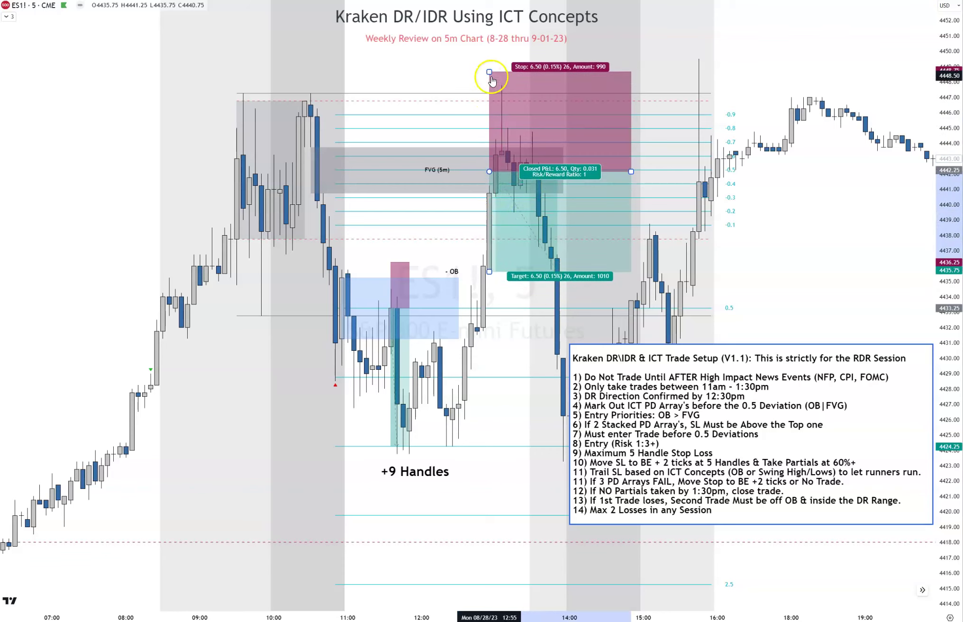
pyautogui.moveTo(491, 72); pyautogui.dragTo(490, 95)
pyautogui.click(631, 171)
pyautogui.moveTo(631, 171); pyautogui.dragTo(504, 190)
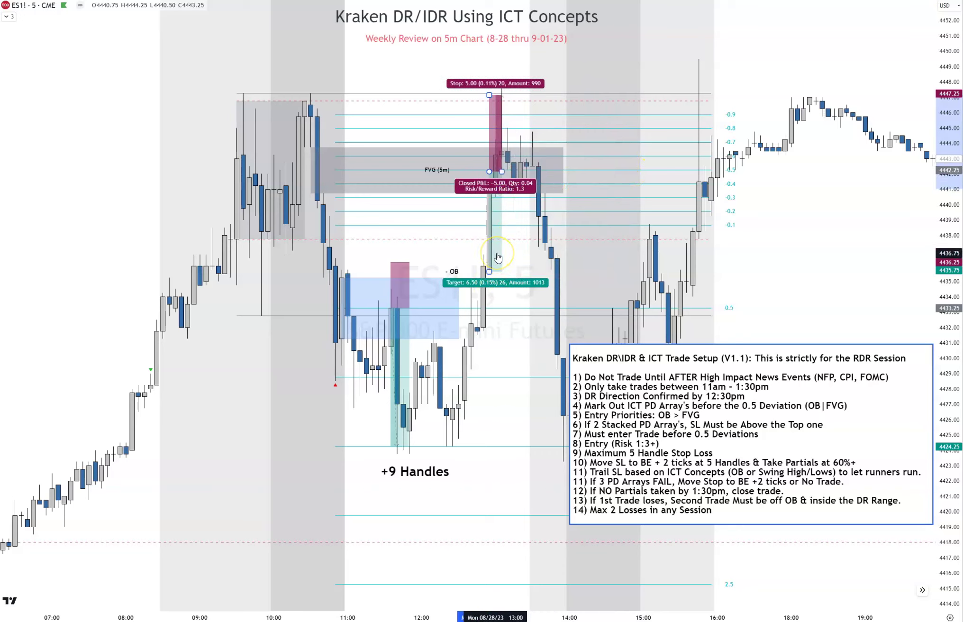
pyautogui.press('Delete')
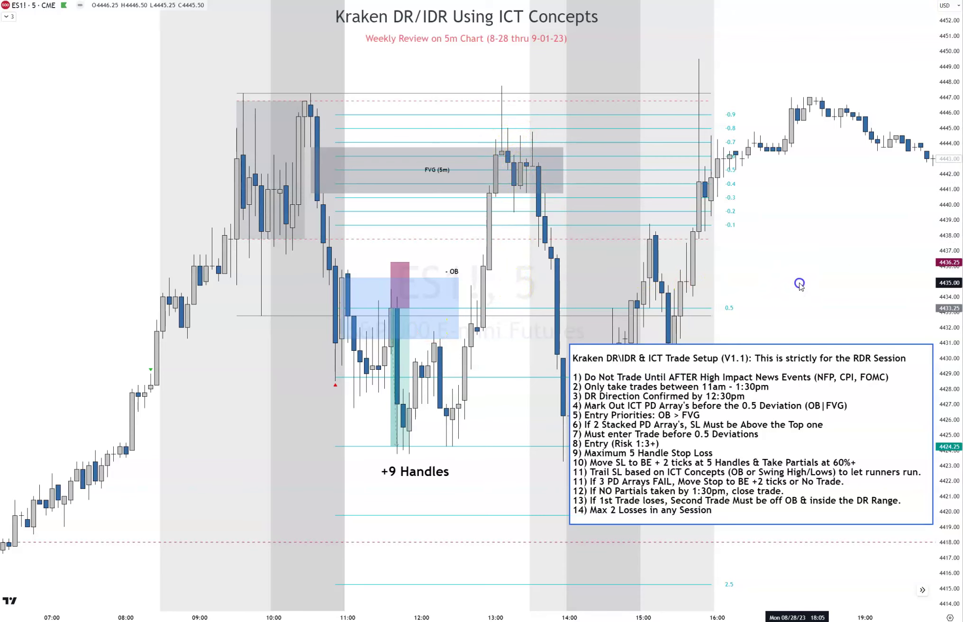
# Go to the Tuesday 08/29/23 session and examine its long trade above the 5m FVG, including entry, stop and target
pyautogui.hscroll(10, 834, 276)
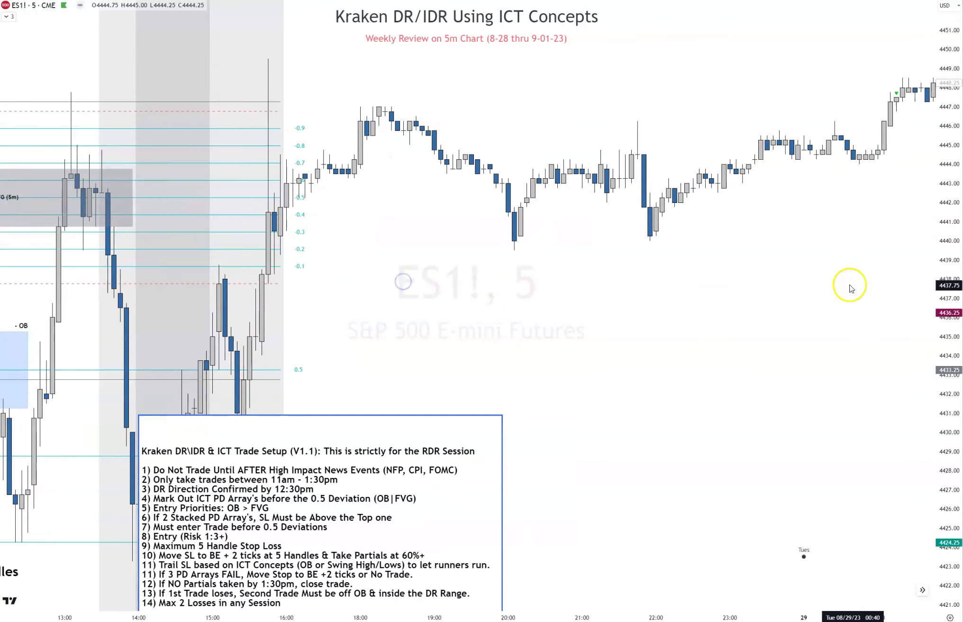
pyautogui.moveTo(847, 288); pyautogui.dragTo(498, 281)
pyautogui.moveTo(739, 256); pyautogui.dragTo(392, 289)
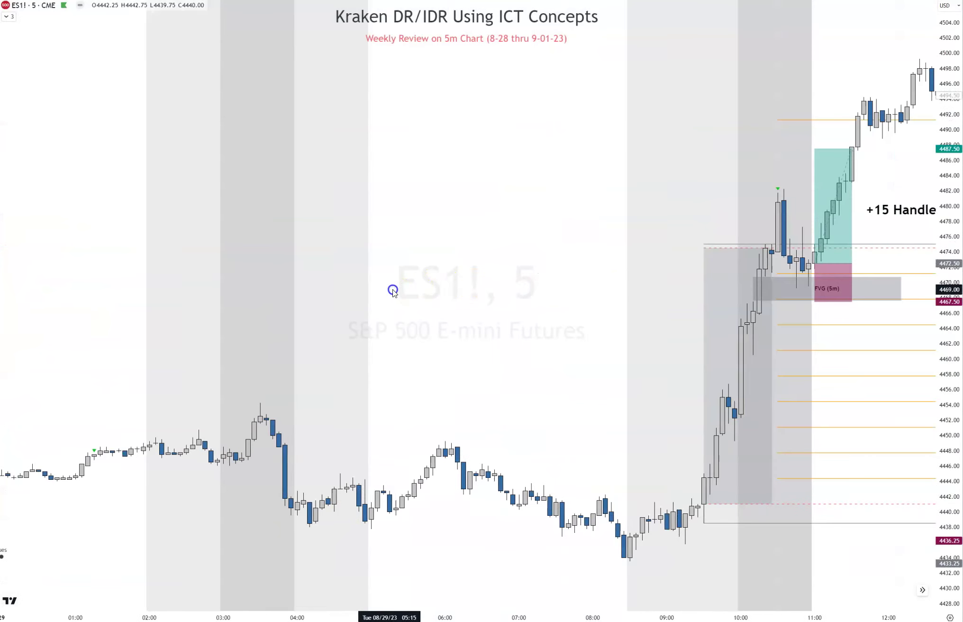
pyautogui.moveTo(617, 288); pyautogui.dragTo(106, 293)
pyautogui.click(615, 389)
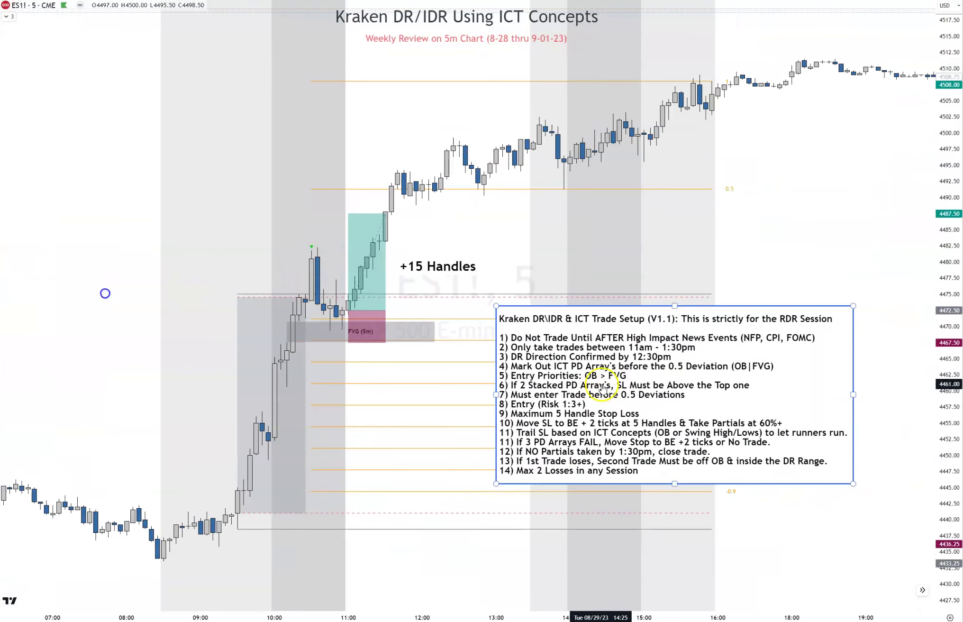
pyautogui.click(316, 271)
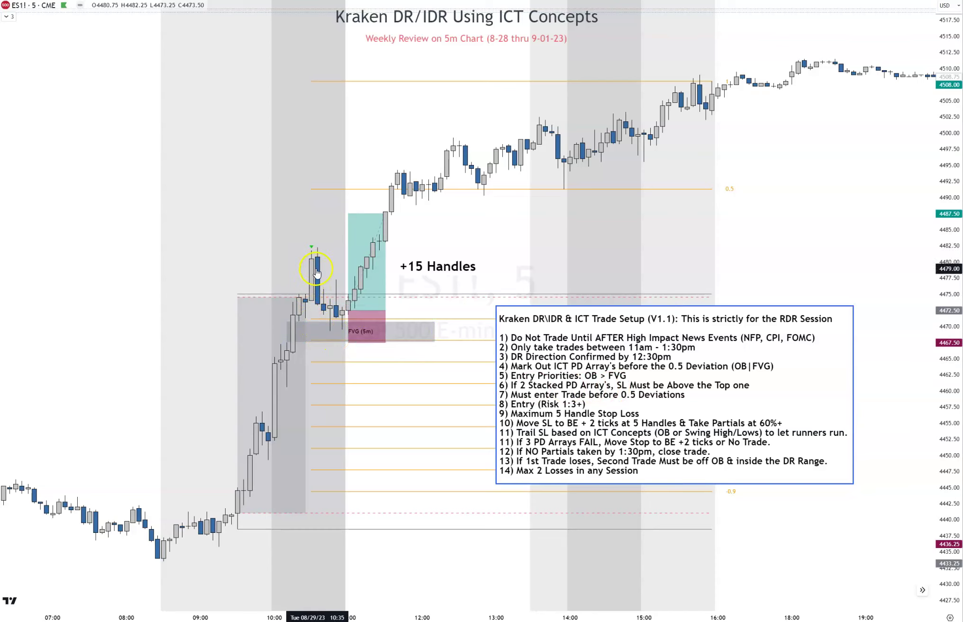
pyautogui.click(317, 337)
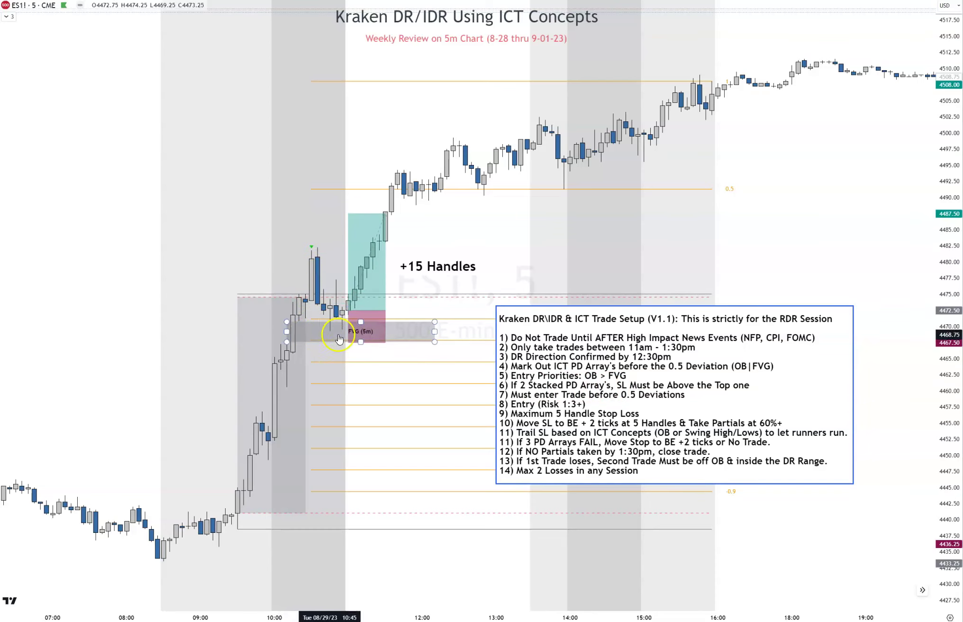
pyautogui.click(386, 340)
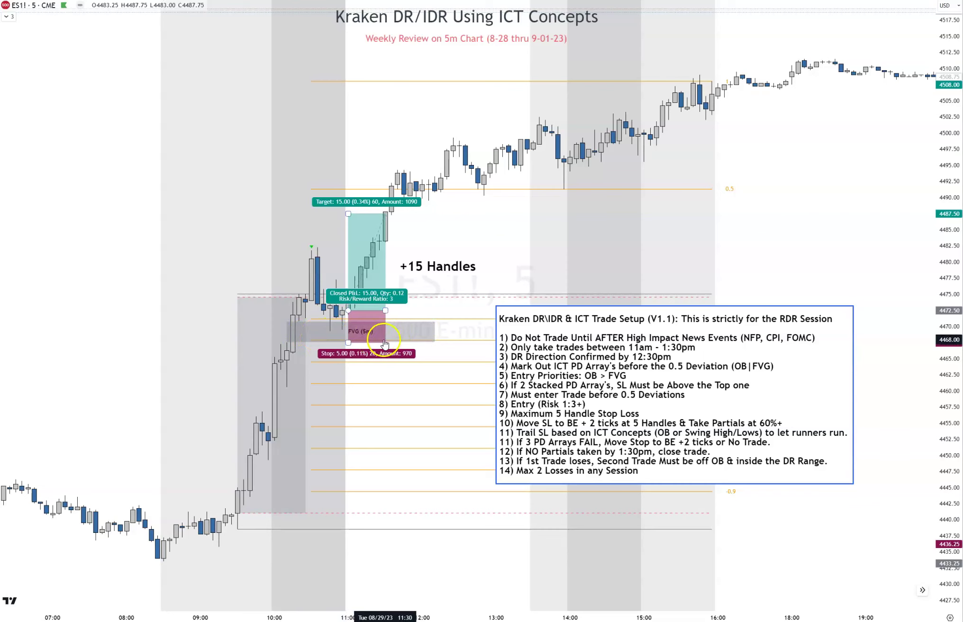
pyautogui.click(284, 389)
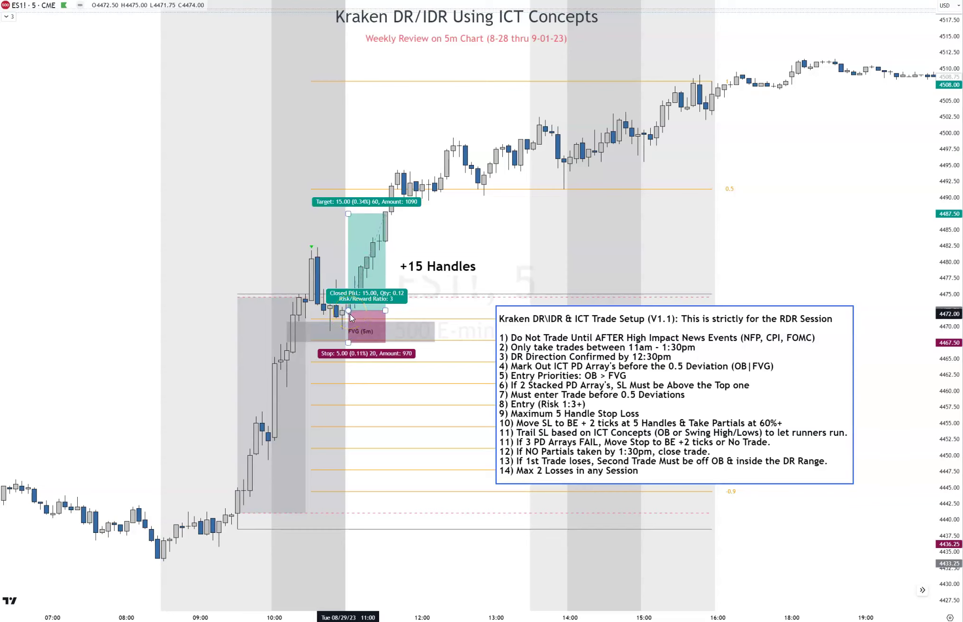
pyautogui.click(353, 331)
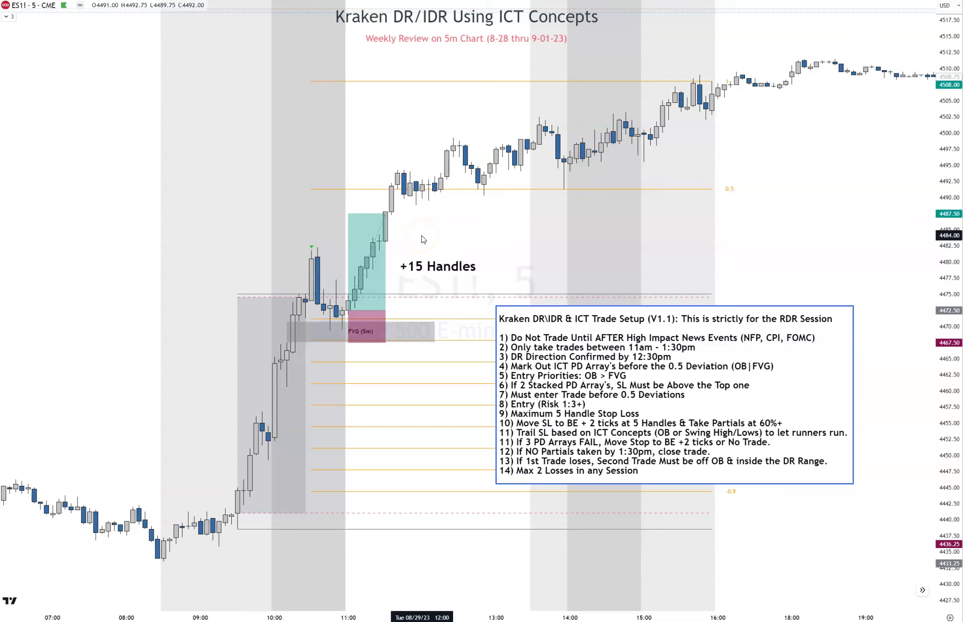
# Try extending Tuesday's long trade to a 4508.00 target and an 11:35 end, and undo both changes
pyautogui.moveTo(351, 300)
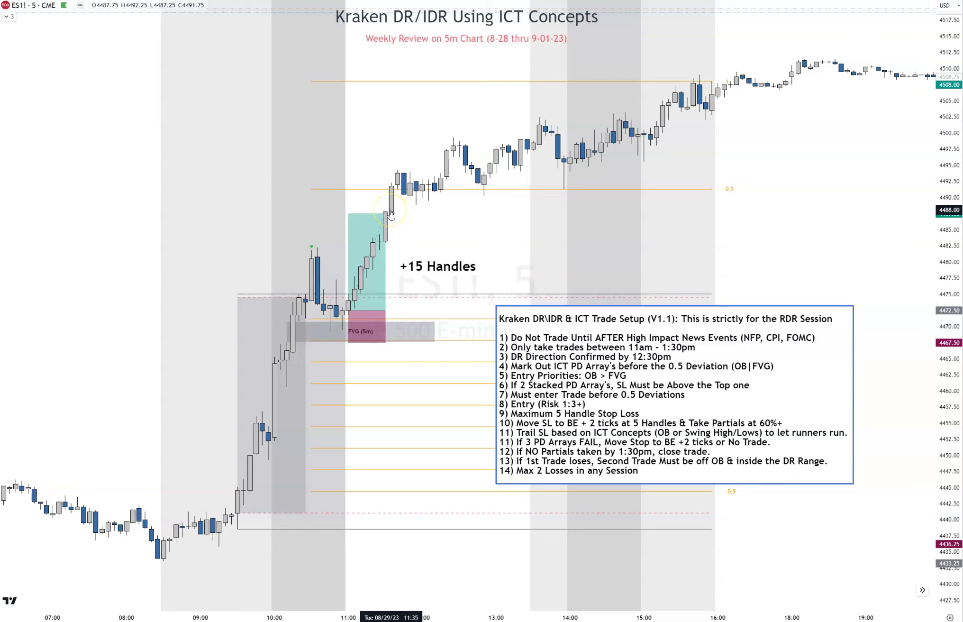
pyautogui.moveTo(350, 213)
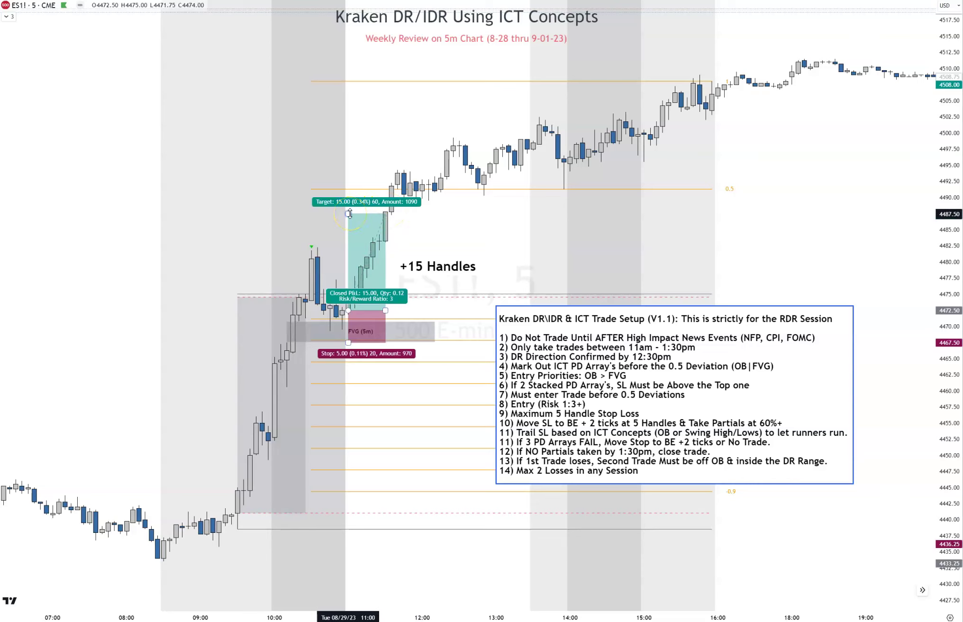
pyautogui.moveTo(349, 213); pyautogui.dragTo(357, 81)
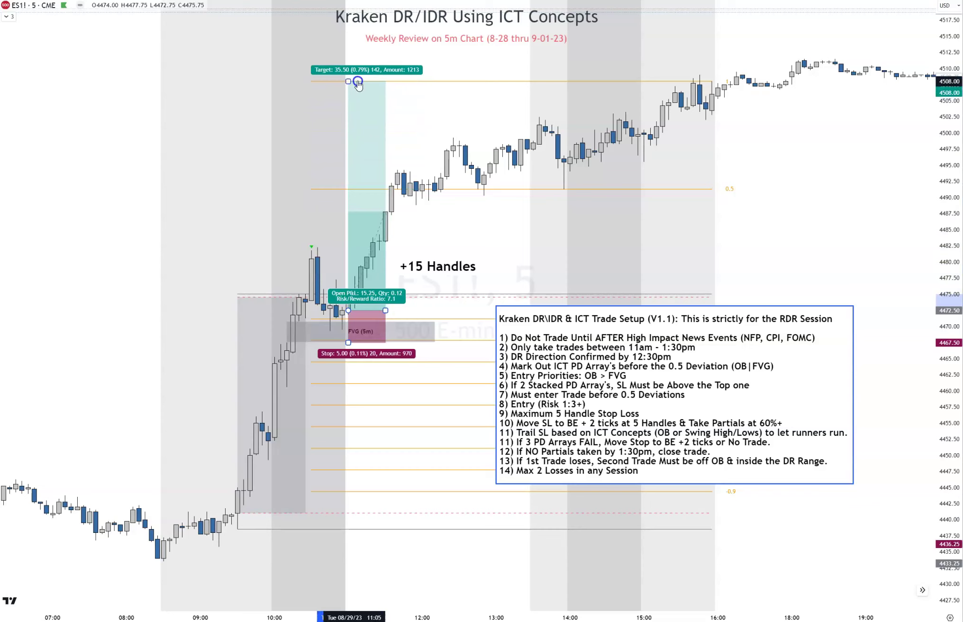
pyautogui.moveTo(386, 309)
pyautogui.mouseDown()
pyautogui.moveTo(694, 309)
pyautogui.moveTo(396, 308)
pyautogui.mouseUp()
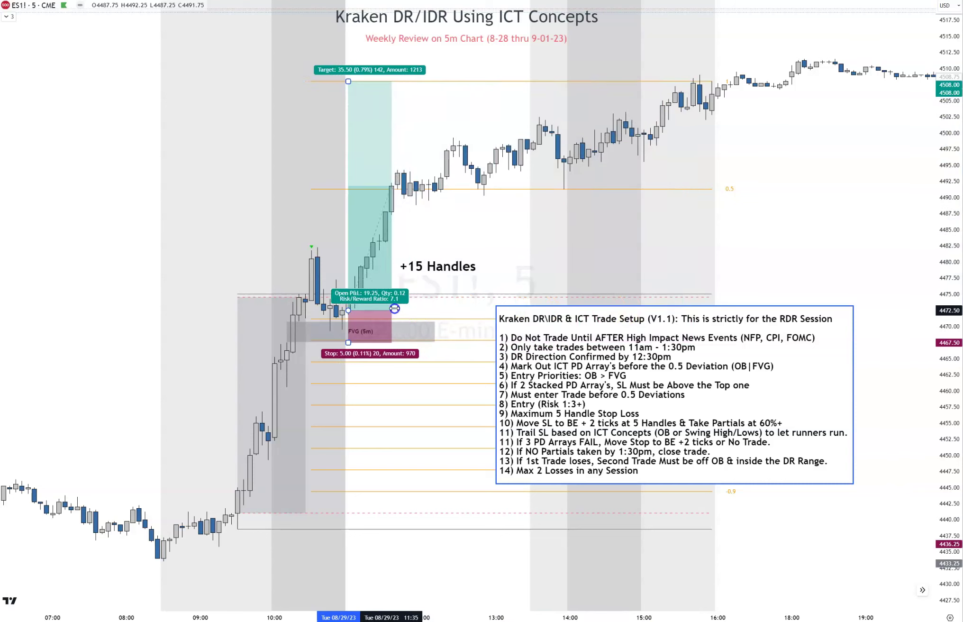
pyautogui.hotkey('ctrl', 'z')
pyautogui.hotkey('ctrl', 'z')
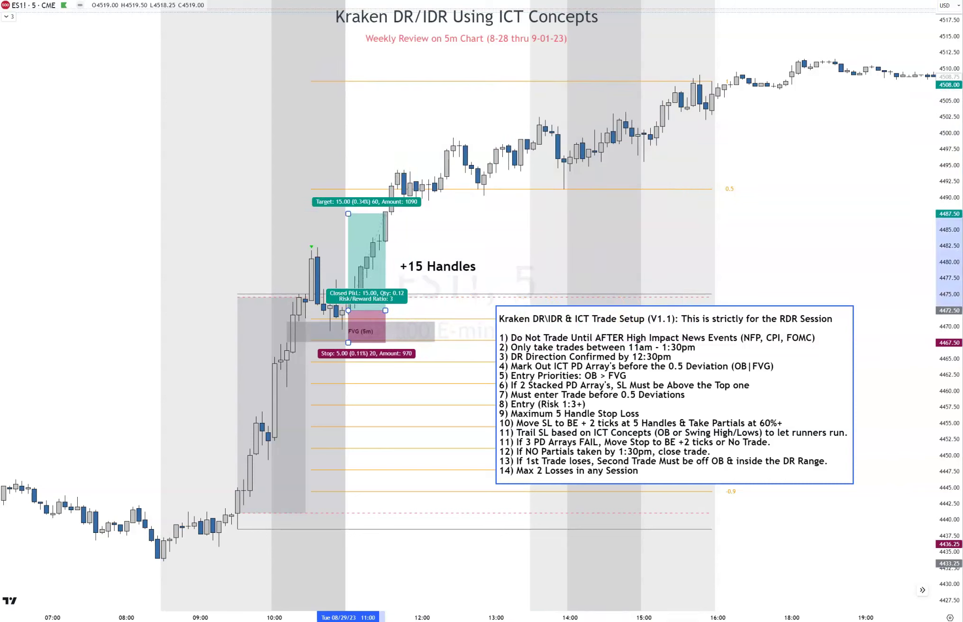
pyautogui.click(441, 242)
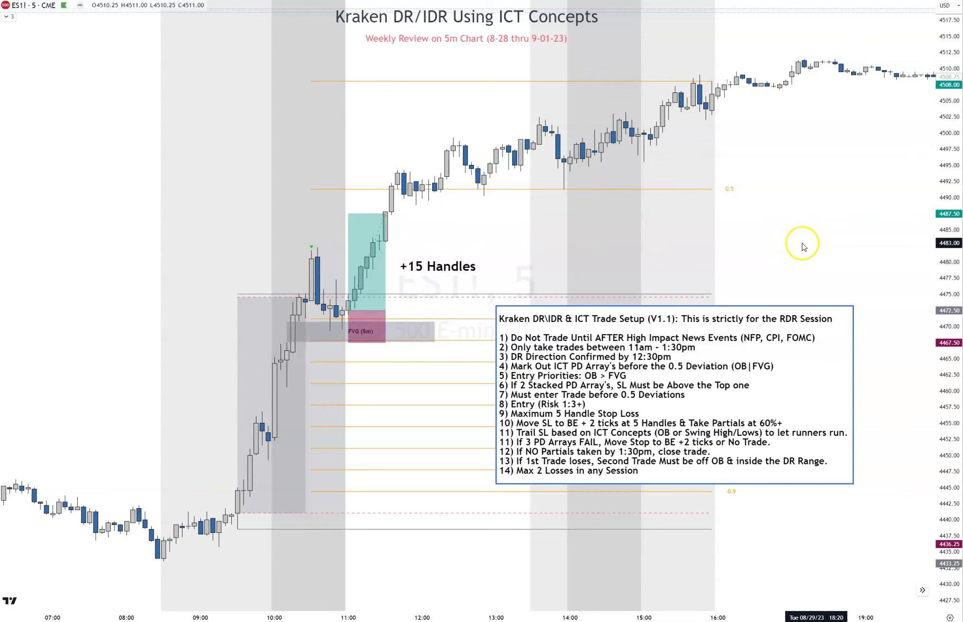
# Review the Wednesday 08/30/23 and Thursday 08/31/23 sessions, checking the ranges and PD arrays behind their no-trade notes
pyautogui.hscroll(10, 860, 237)
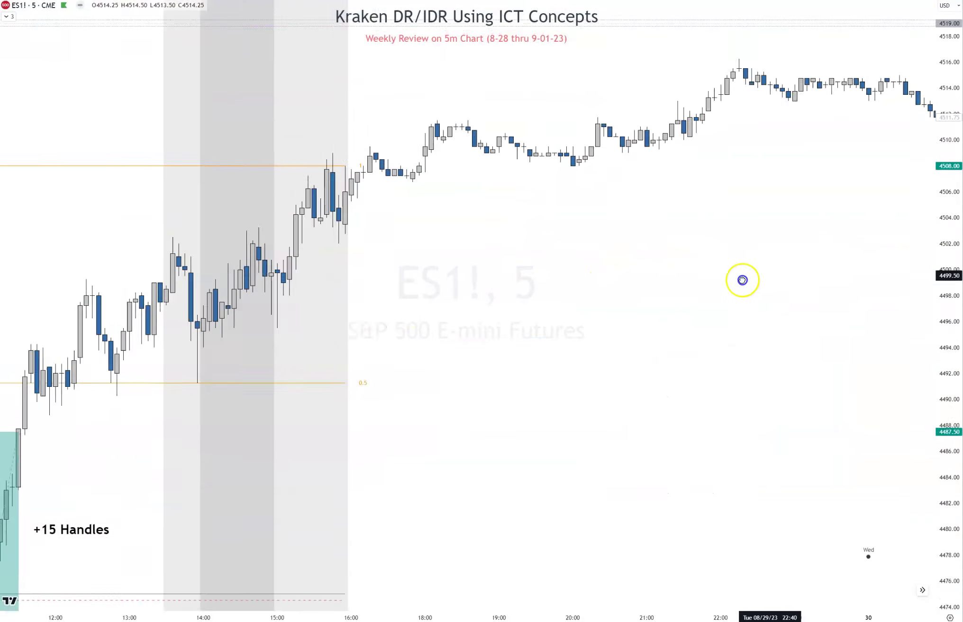
pyautogui.moveTo(780, 273); pyautogui.dragTo(374, 385)
pyautogui.moveTo(830, 316); pyautogui.dragTo(354, 353)
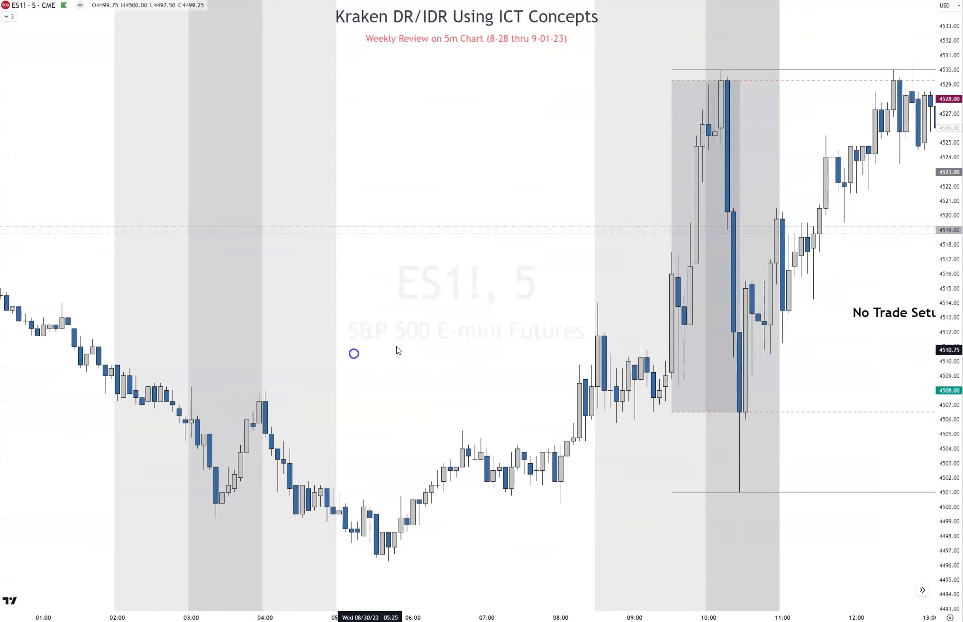
pyautogui.moveTo(669, 463); pyautogui.dragTo(266, 475)
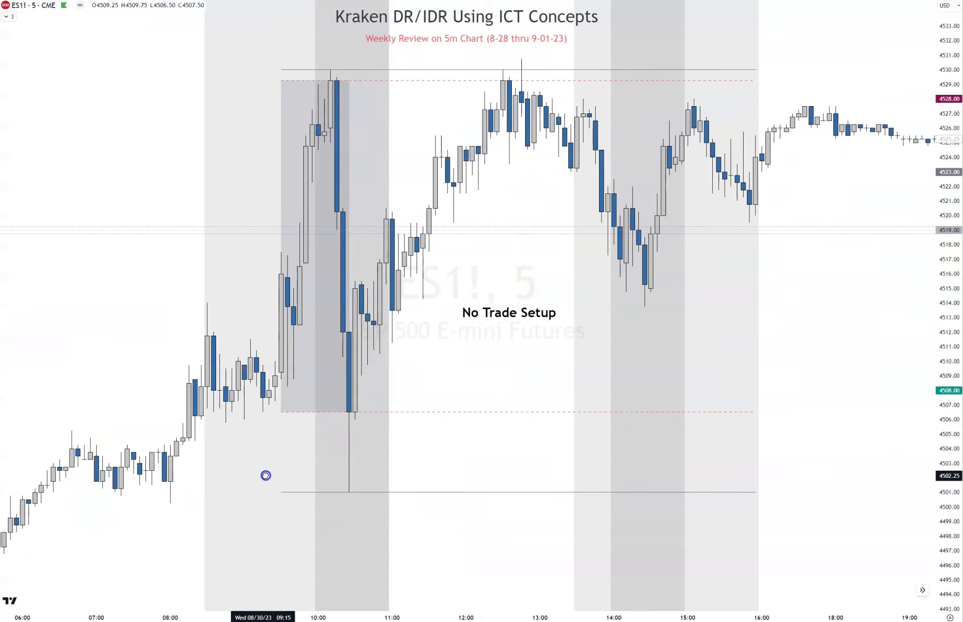
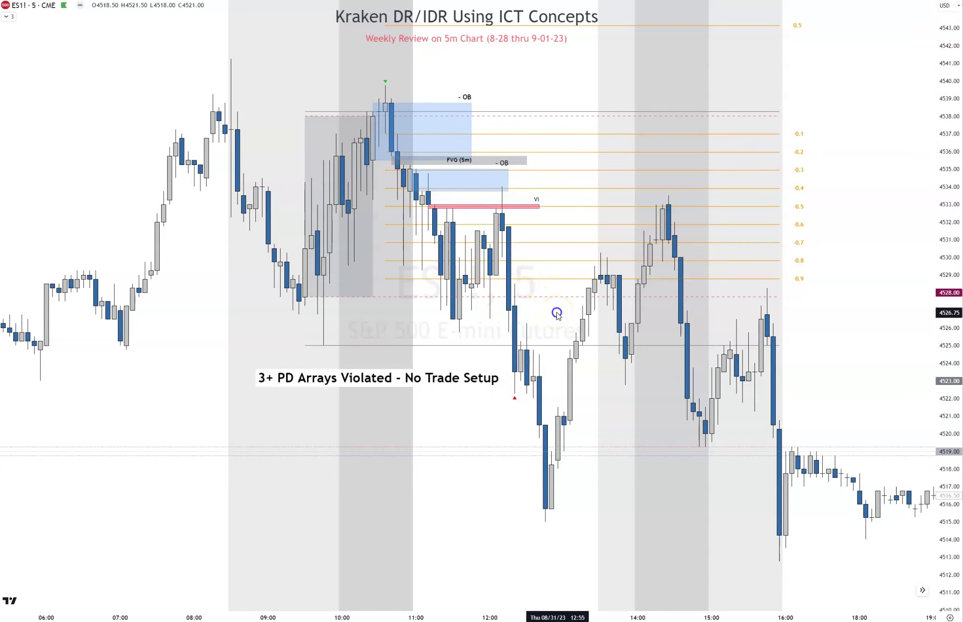
pyautogui.moveTo(556, 314); pyautogui.dragTo(549, 313)
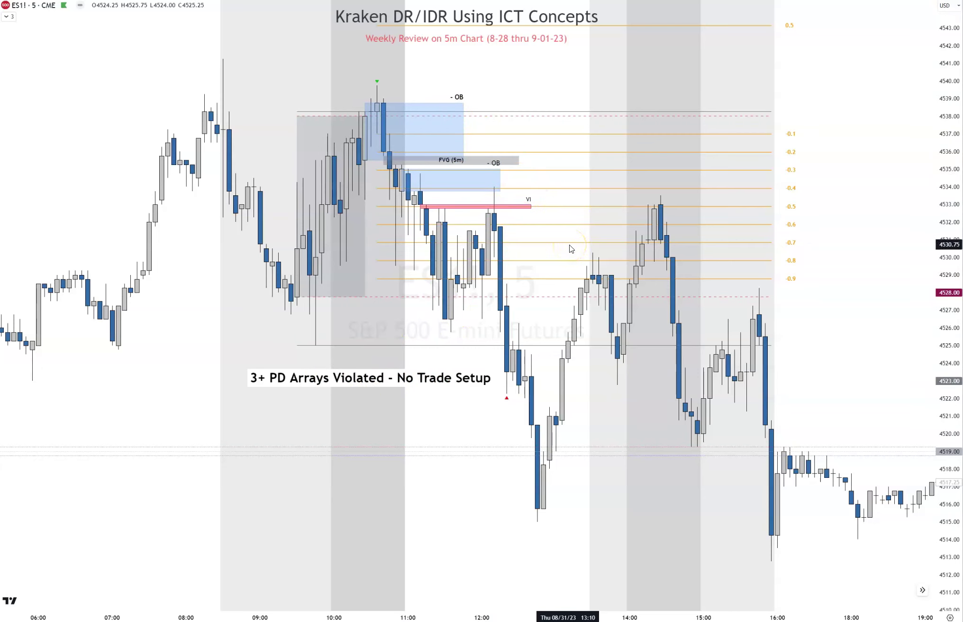
# Go to the Friday 09/01/23 session and examine its short trade against the two stacked 5m FVGs and the setup rules
pyautogui.moveTo(729, 311); pyautogui.dragTo(458, 327)
pyautogui.moveTo(781, 284); pyautogui.dragTo(339, 306)
pyautogui.moveTo(698, 299); pyautogui.dragTo(253, 290)
pyautogui.moveTo(667, 338); pyautogui.dragTo(151, 344)
pyautogui.moveTo(232, 348); pyautogui.dragTo(268, 350)
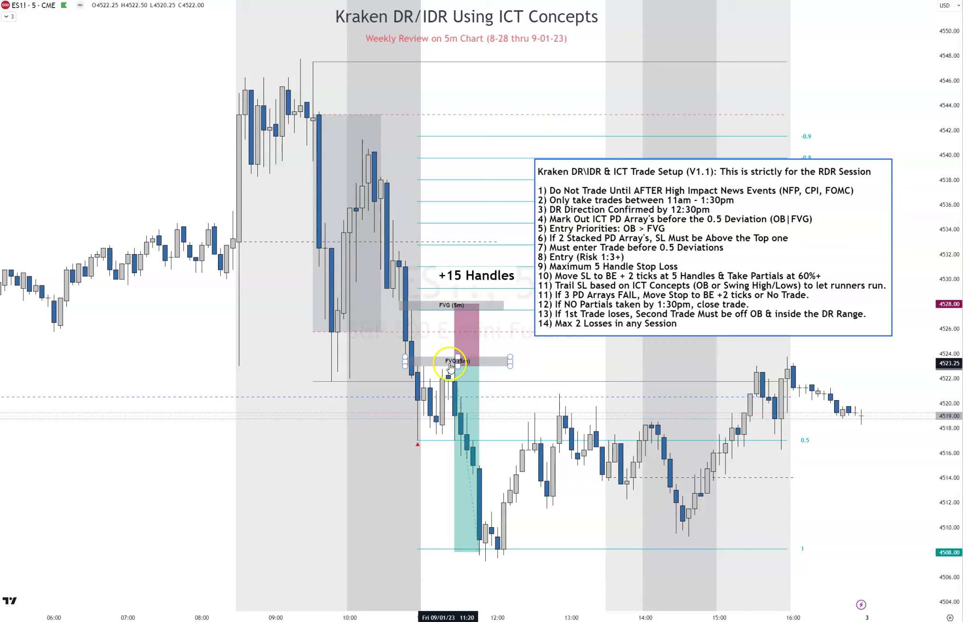
pyautogui.moveTo(458, 310)
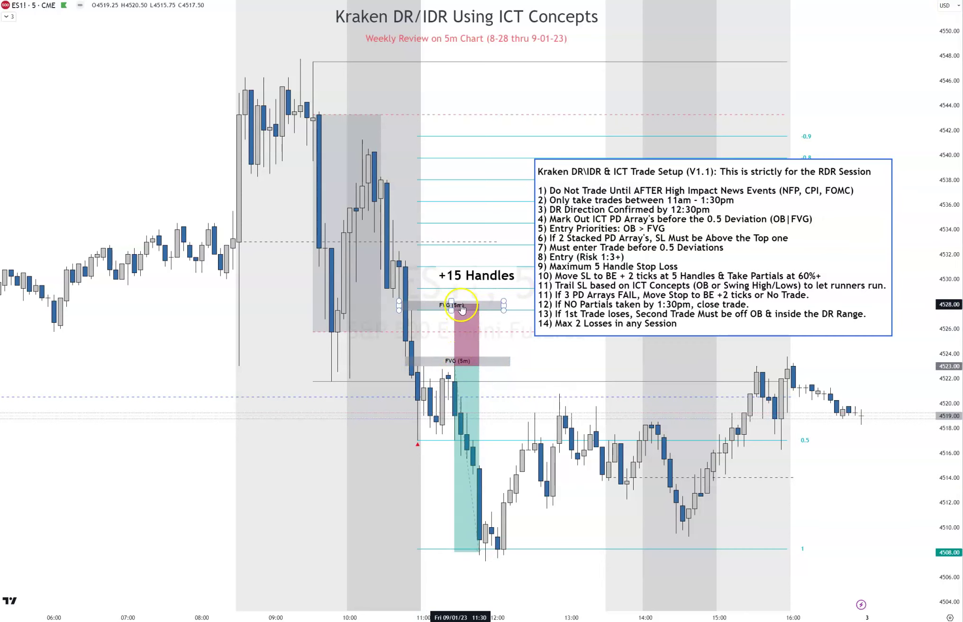
pyautogui.moveTo(462, 341)
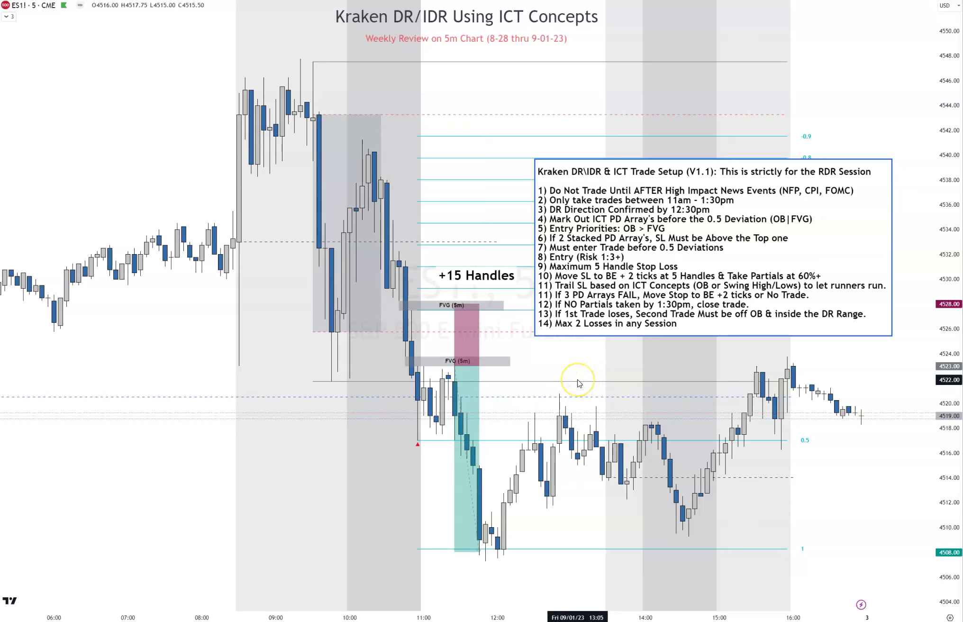
pyautogui.click(560, 367)
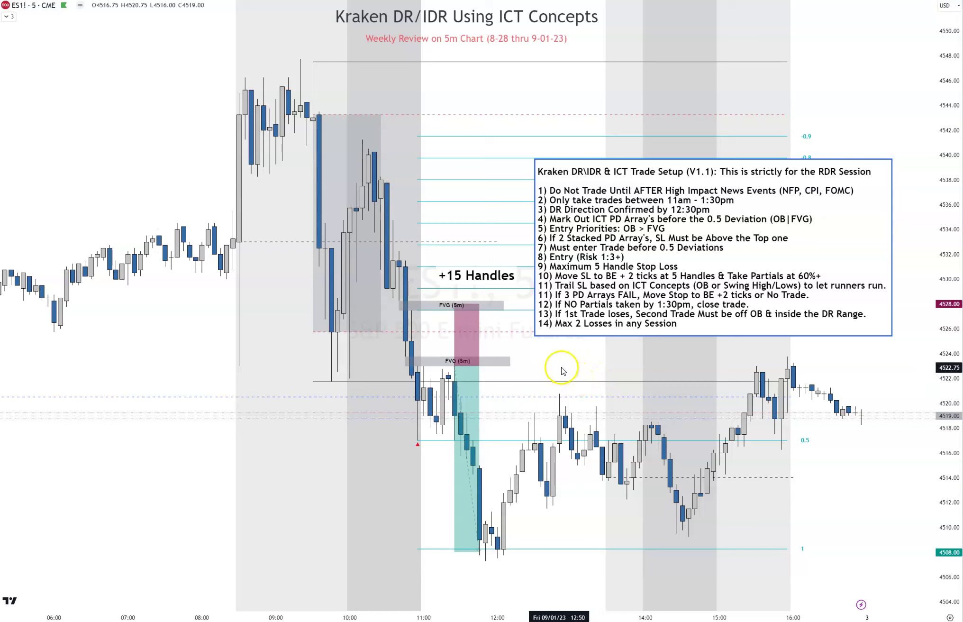